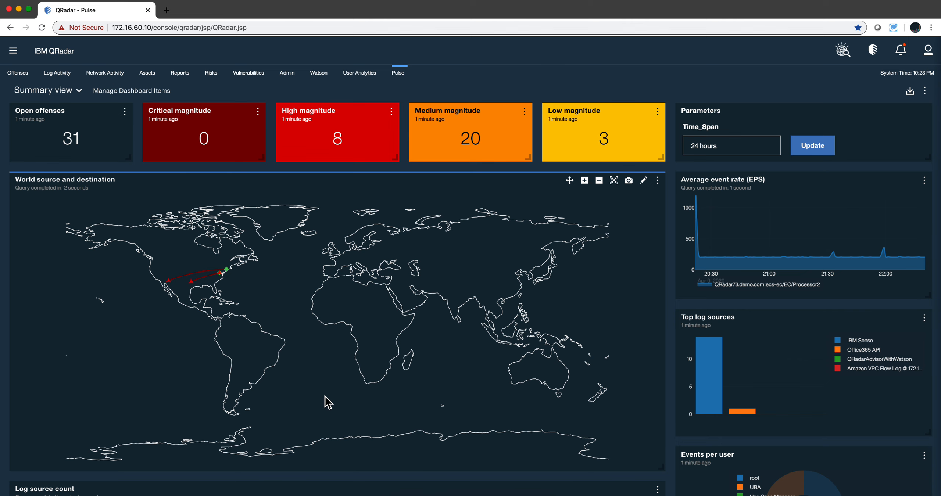
Open the Admin settings and review the permissions of the Big TV Screen user role.
scroll(378, 328, down, 3)
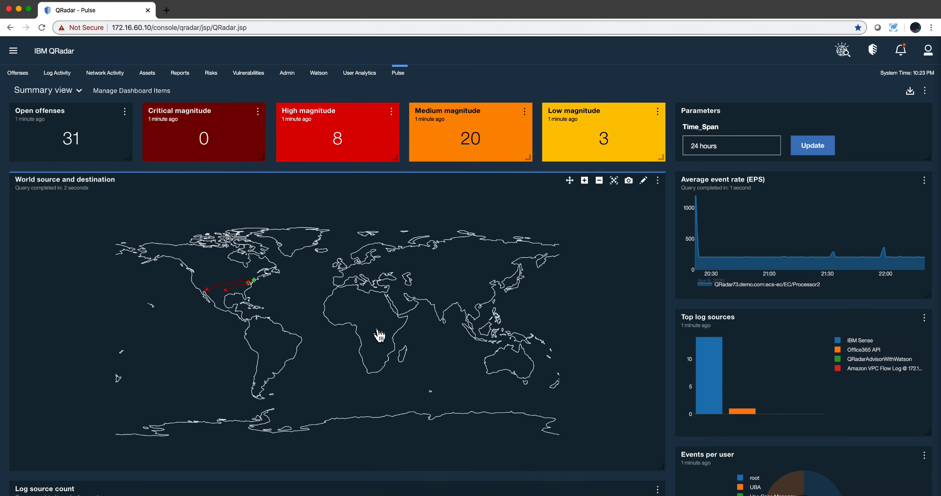
scroll(378, 330, up, 3)
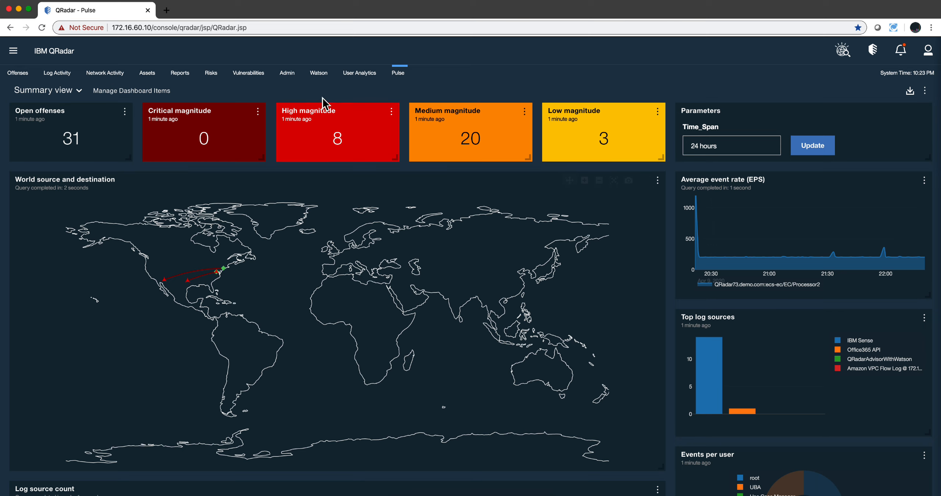
click(289, 73)
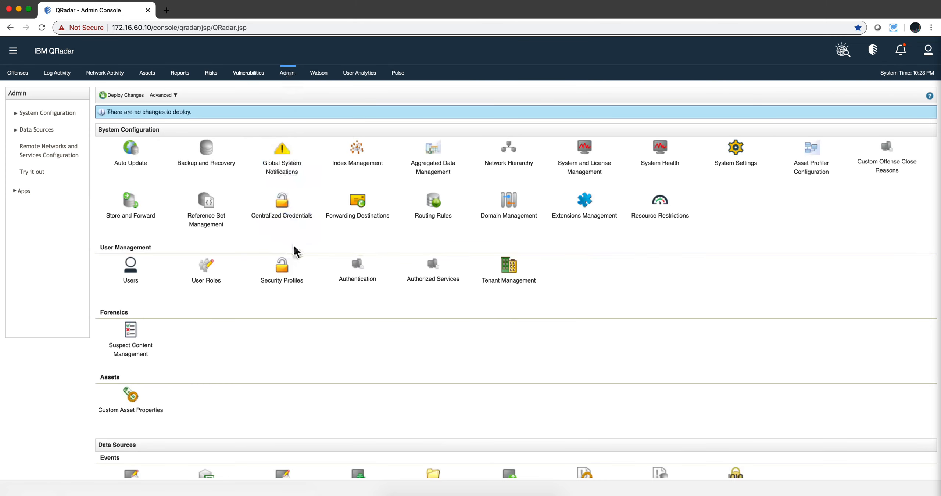
click(205, 278)
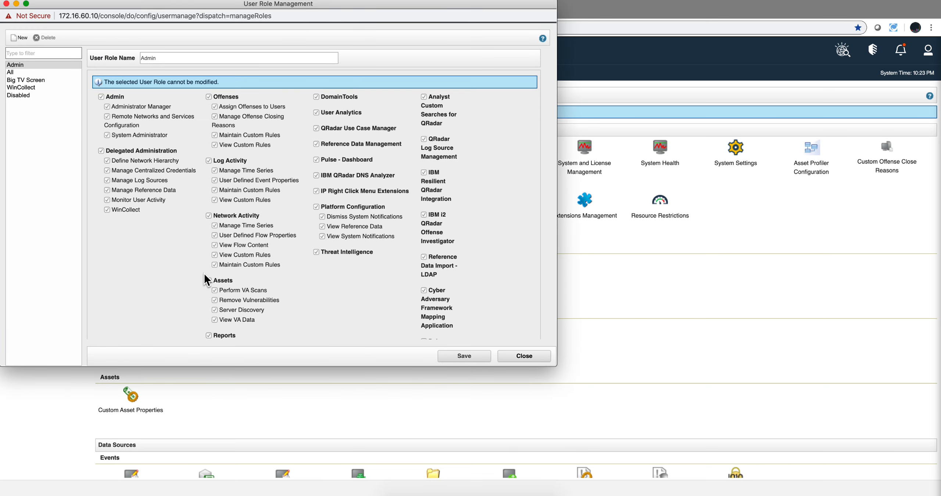
click(28, 78)
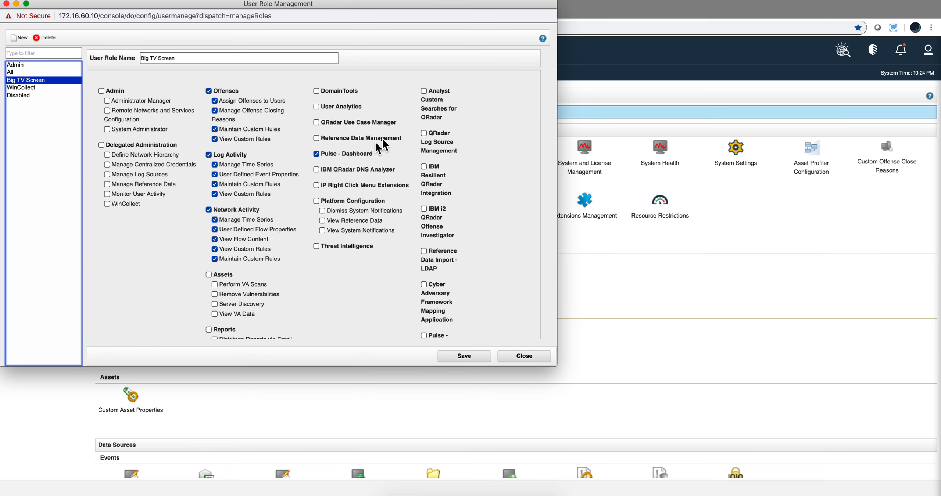
click(525, 357)
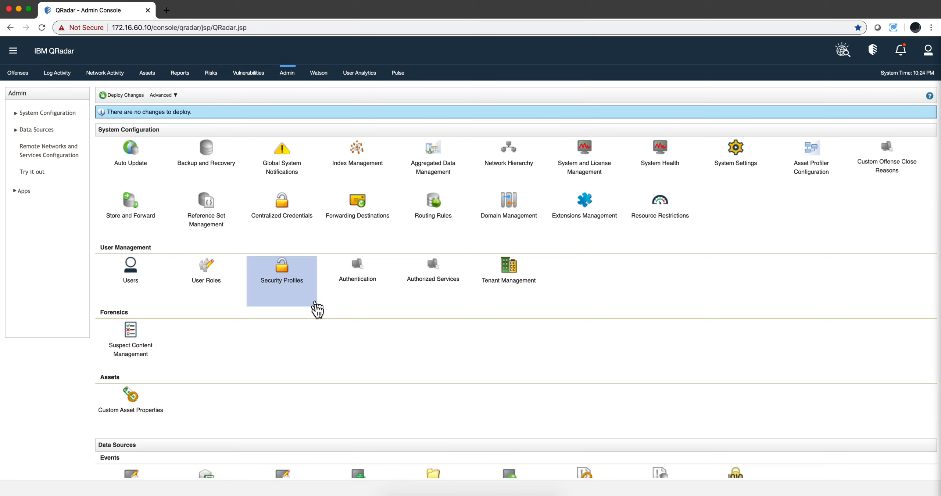
Review the Big TV Screen Profile security profile's networks, log sources and permission precedence.
click(291, 283)
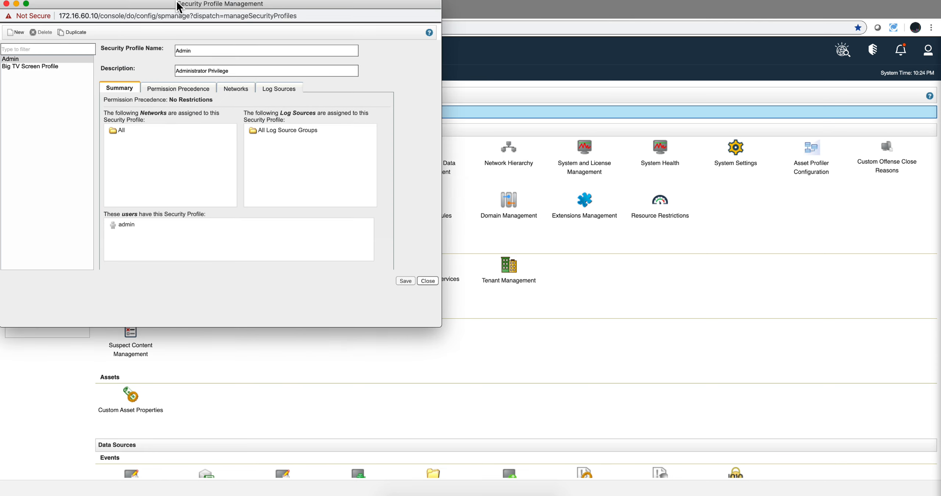
drag(178, 11, 265, 61)
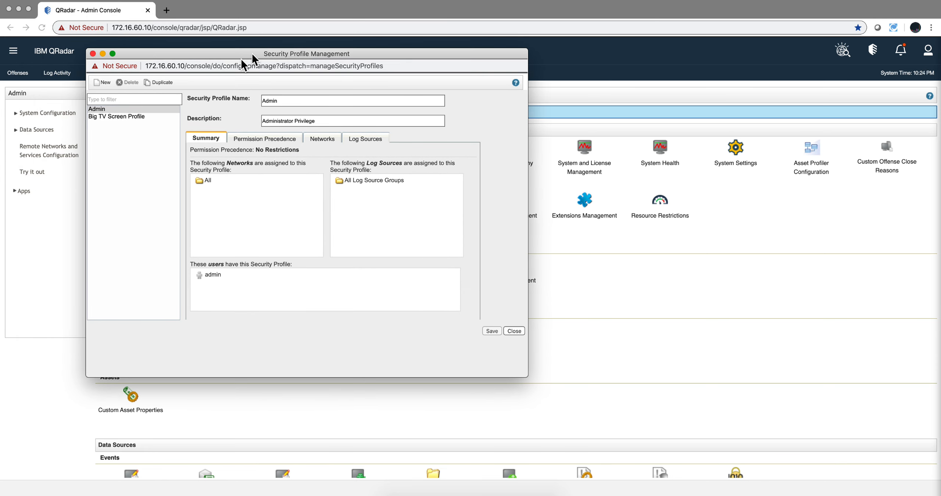
click(131, 116)
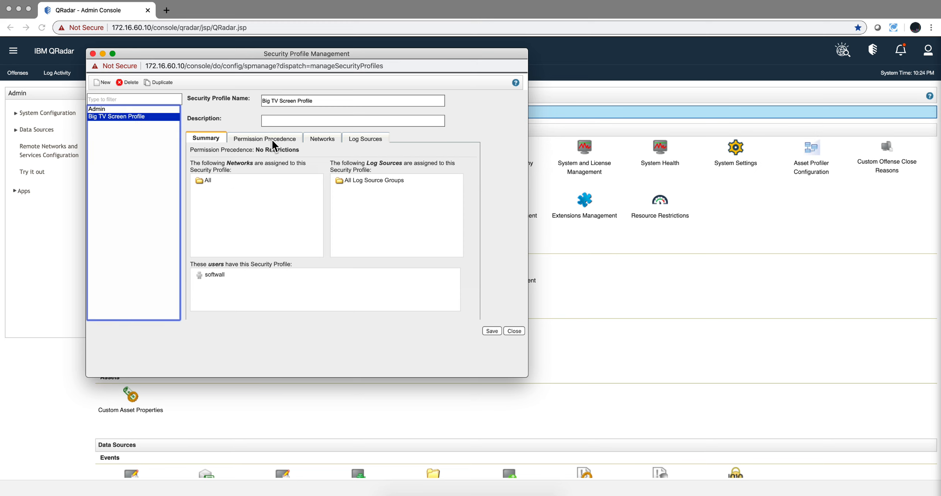
click(319, 138)
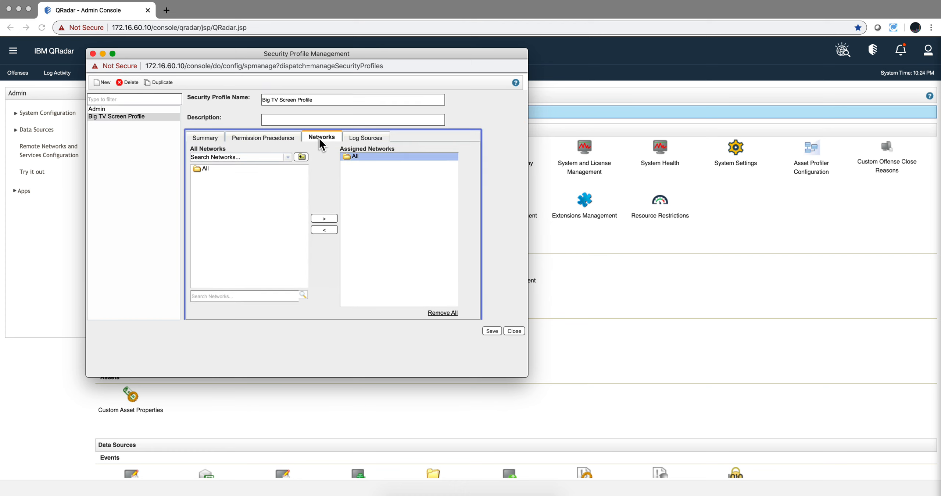
click(363, 139)
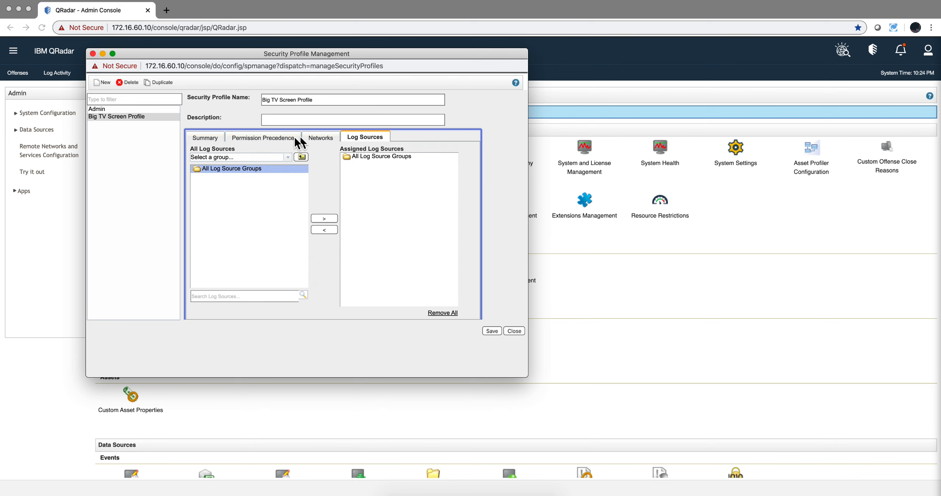
click(279, 138)
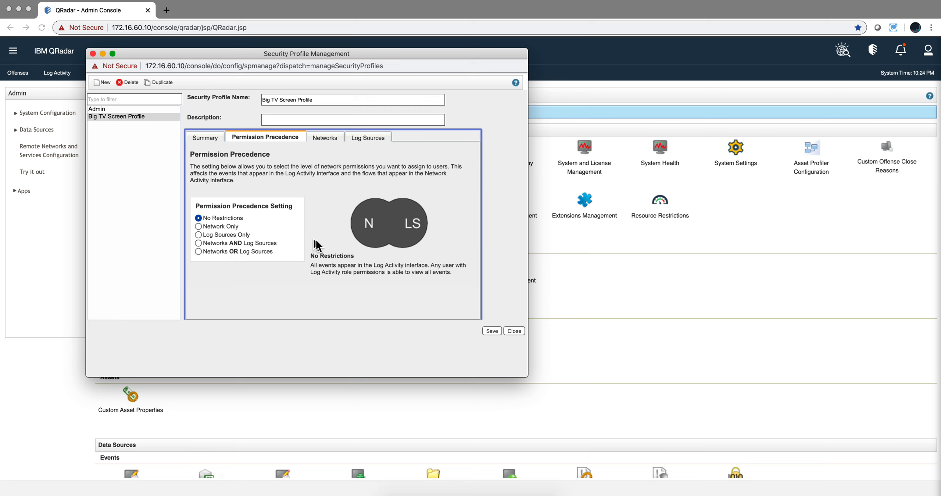
click(92, 54)
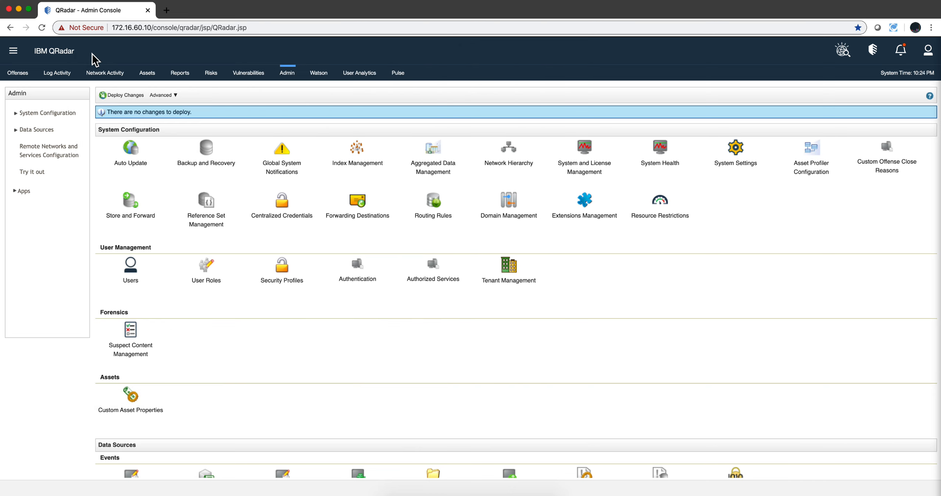
Check in User Management which user is assigned the Big TV Screen role.
click(126, 276)
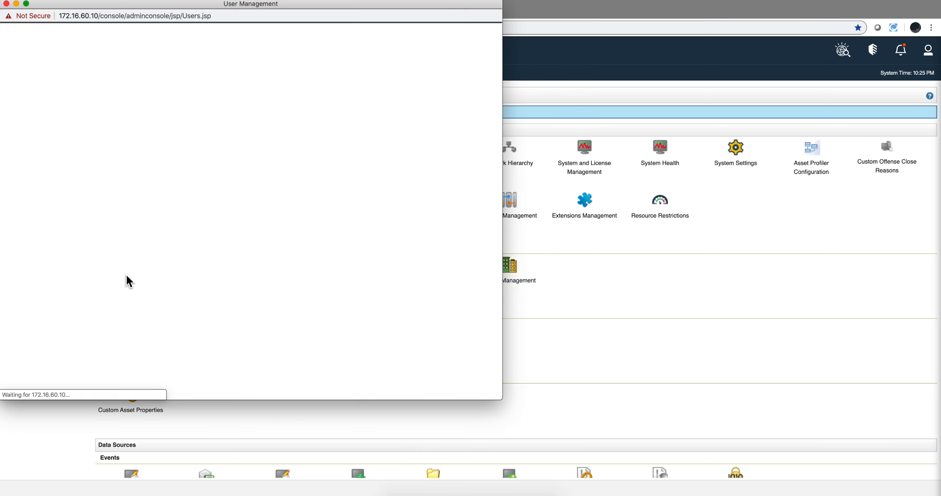
click(47, 117)
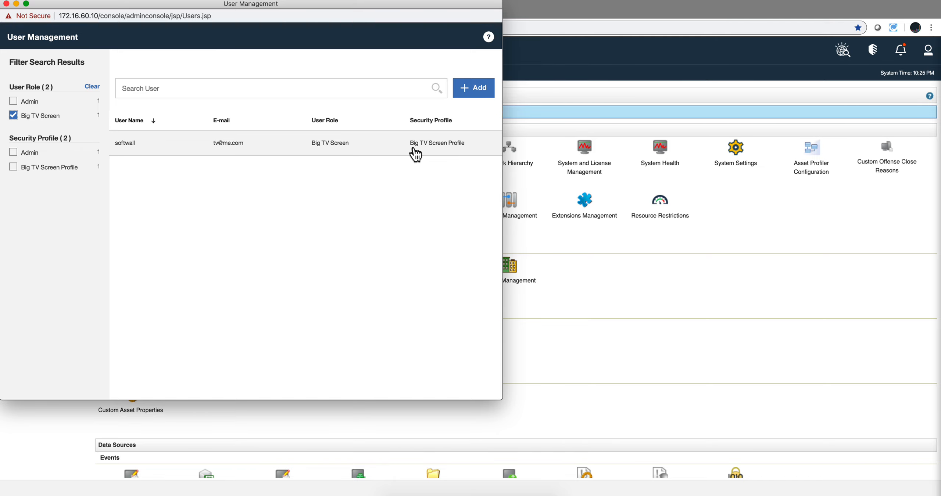
key(super+w)
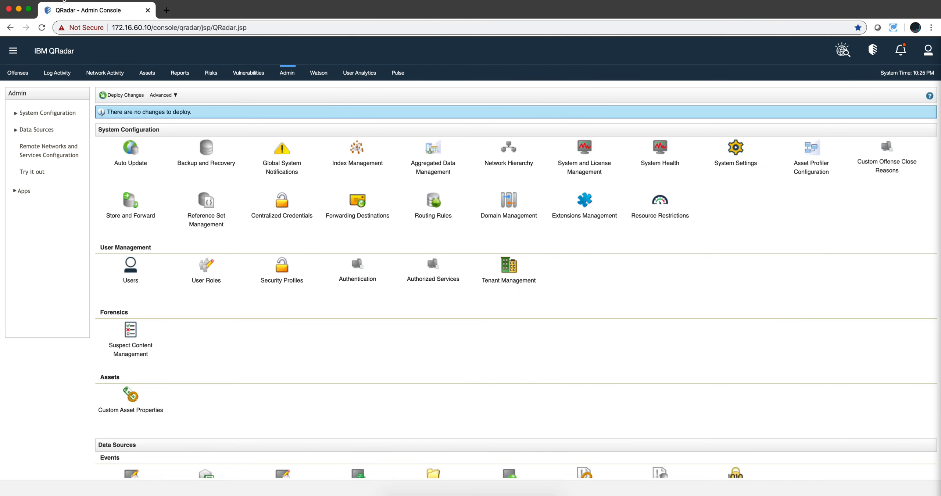
Open a new incognito browser window and load the Qradar Console bookmark.
click(70, 1)
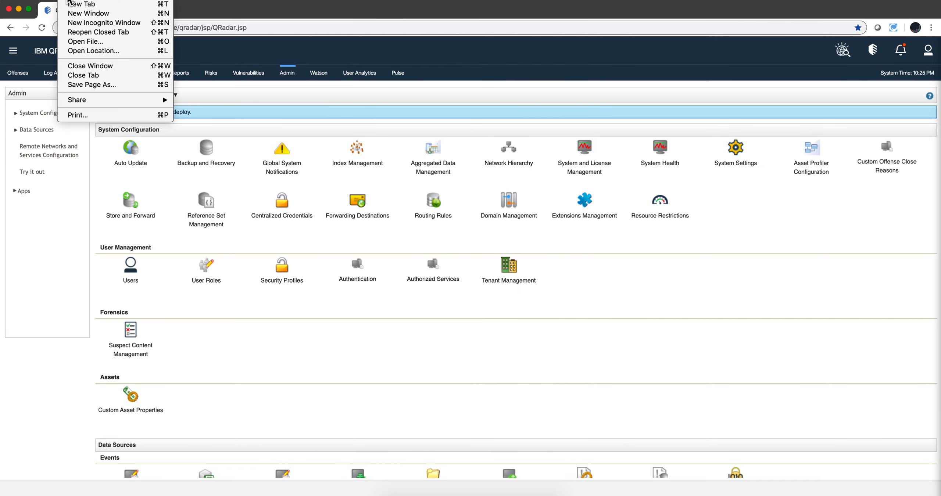
click(66, 22)
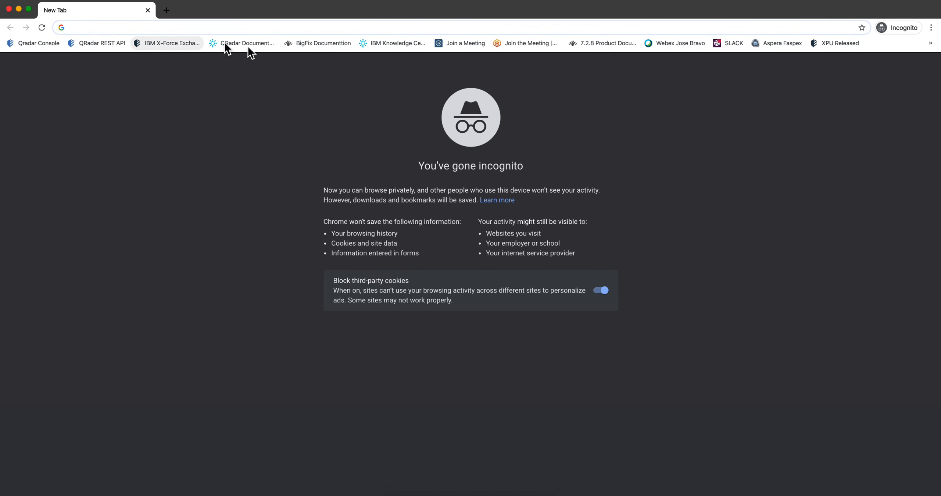
click(50, 44)
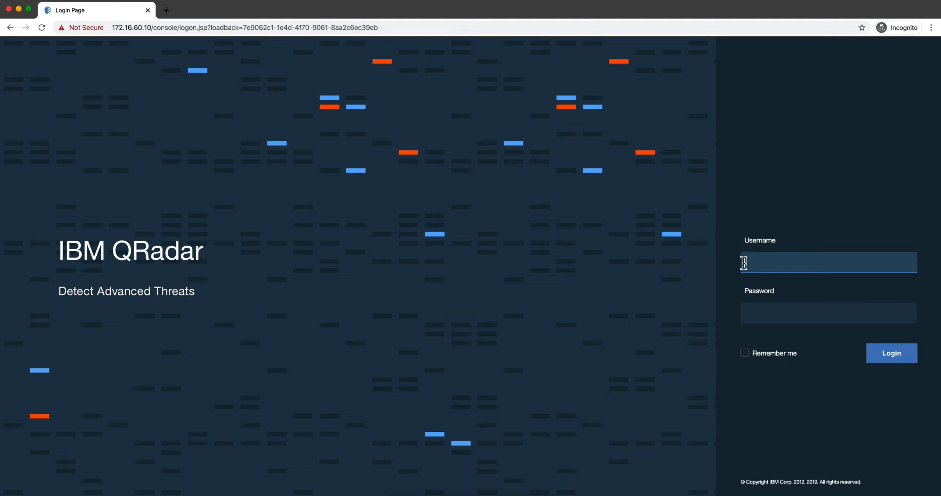
Log in with the Big TV Screen user's username and password.
text(softwall)
key(Tab)
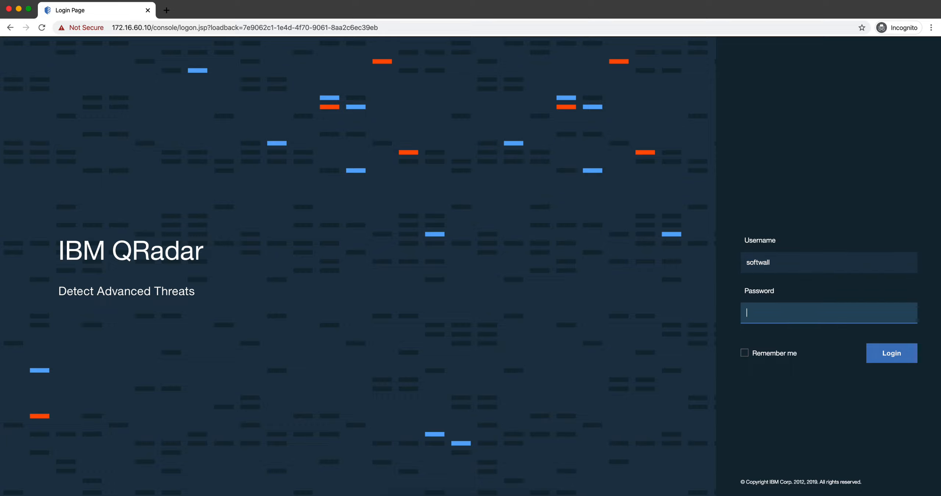
text(••••••••••)
key(Return)
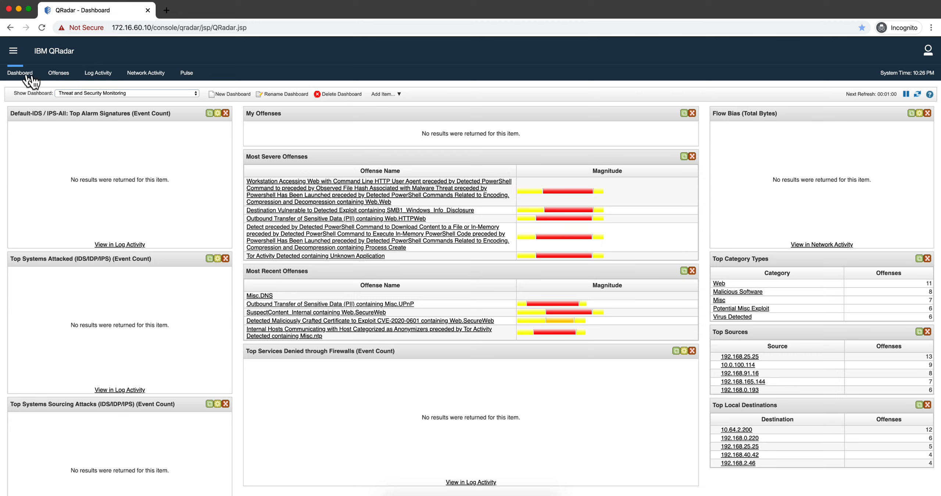
Open Pulse as the restricted user and review the list of available dashboards.
click(185, 73)
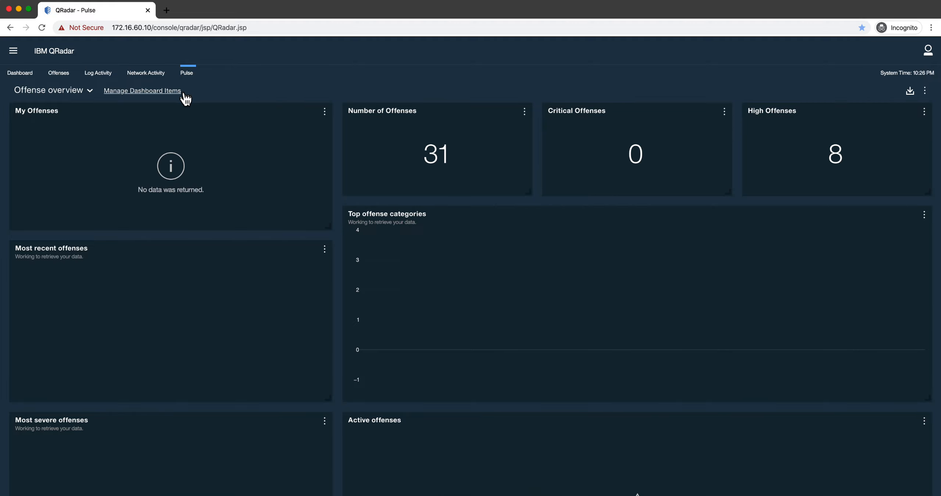
click(52, 92)
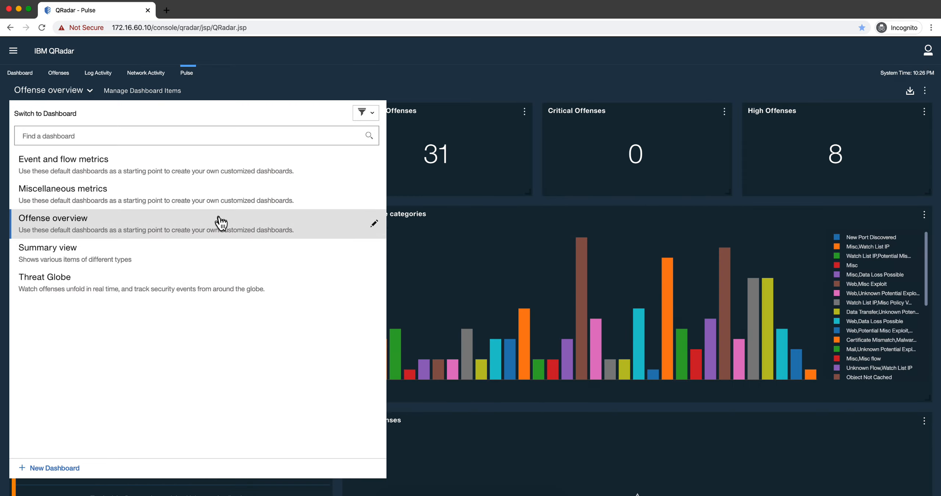
click(427, 253)
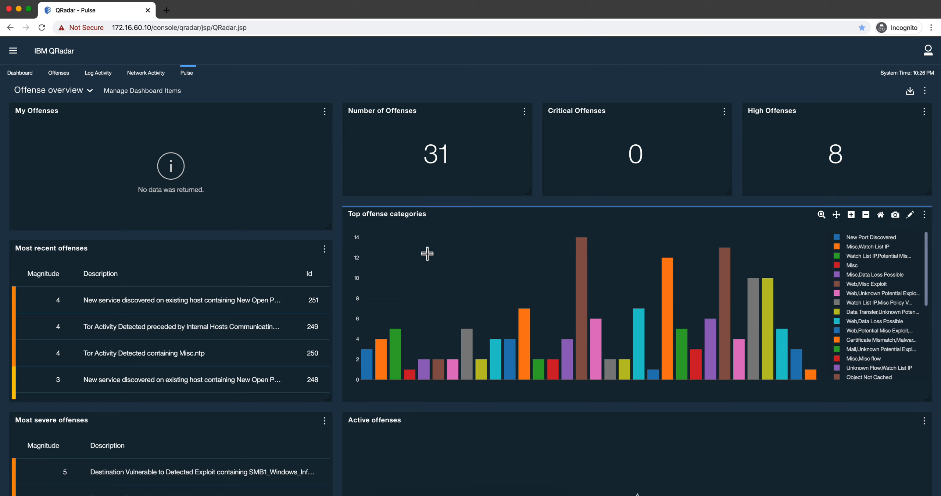
Switch to the admin window, open the Pulse Summary view and start sharing the dashboard.
right_click(421, 494)
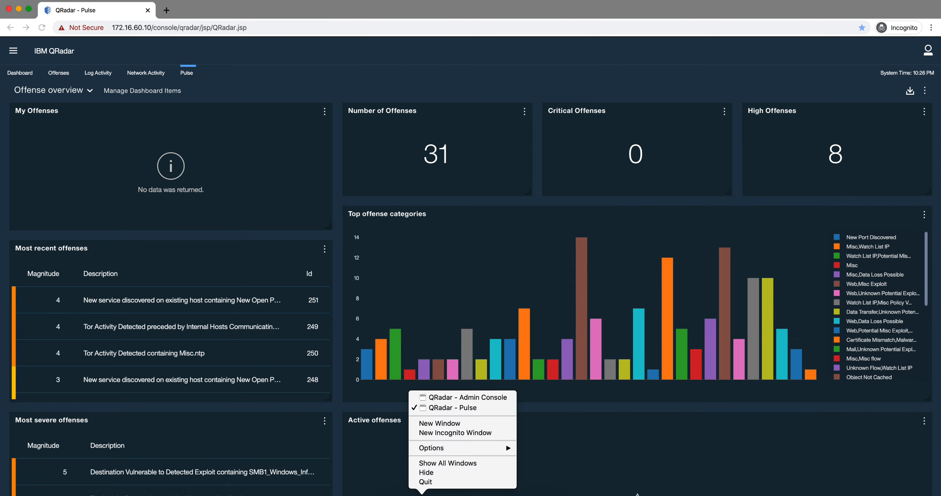
click(435, 397)
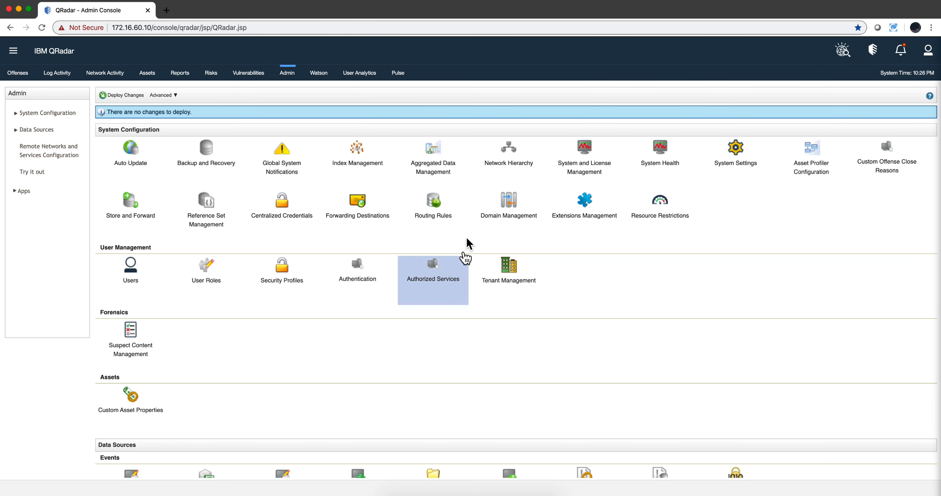
click(399, 74)
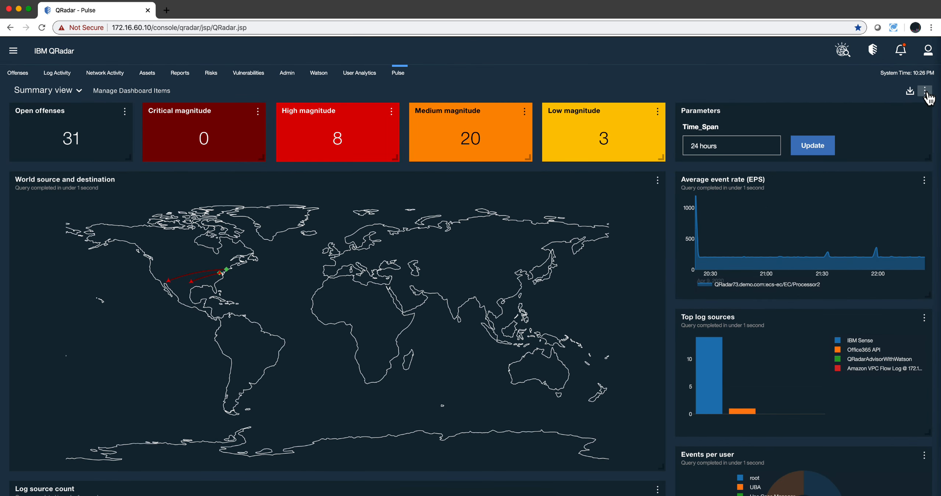
click(925, 93)
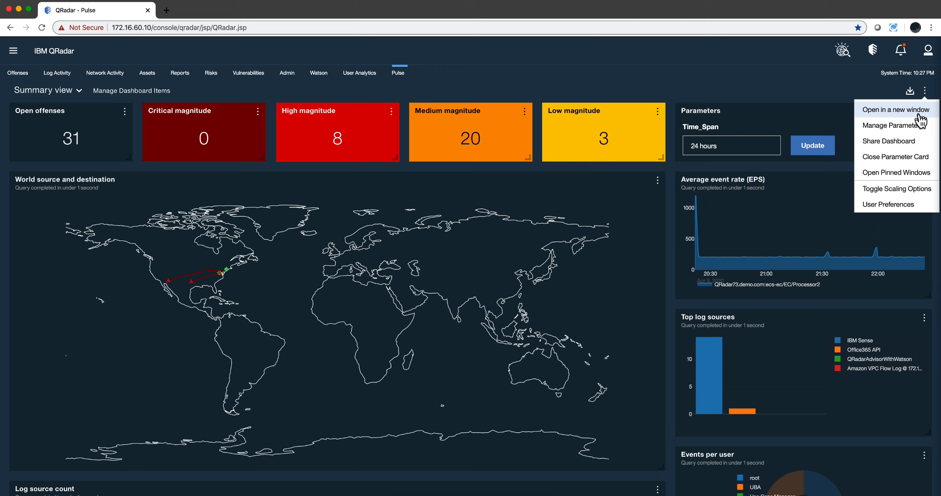
click(880, 149)
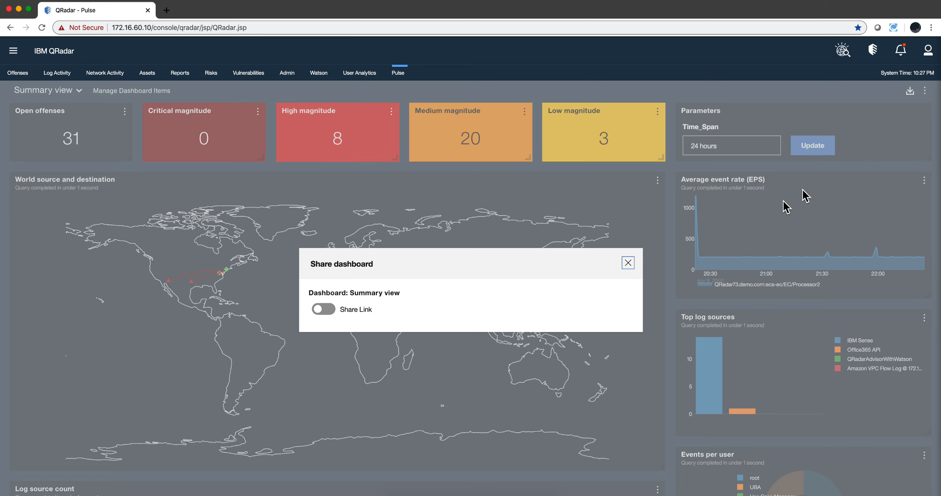
Enable the share link for the Summary view dashboard and copy the link.
click(327, 309)
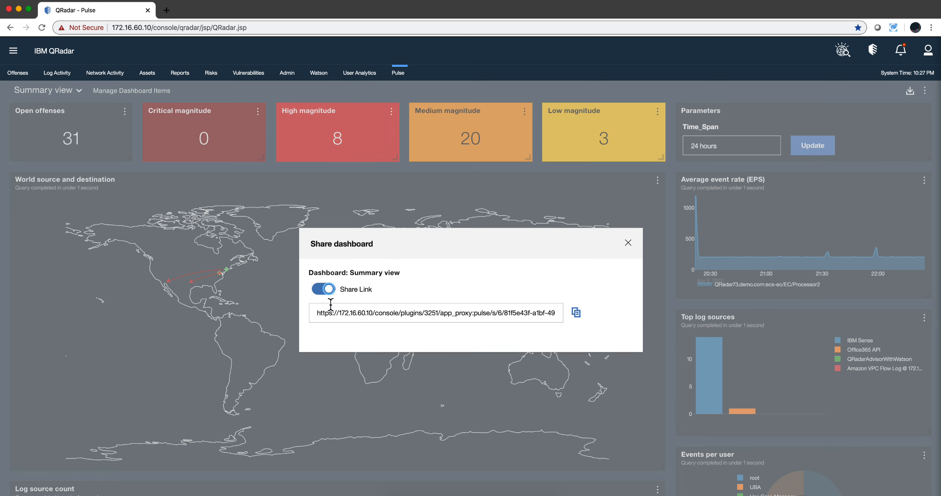
click(460, 311)
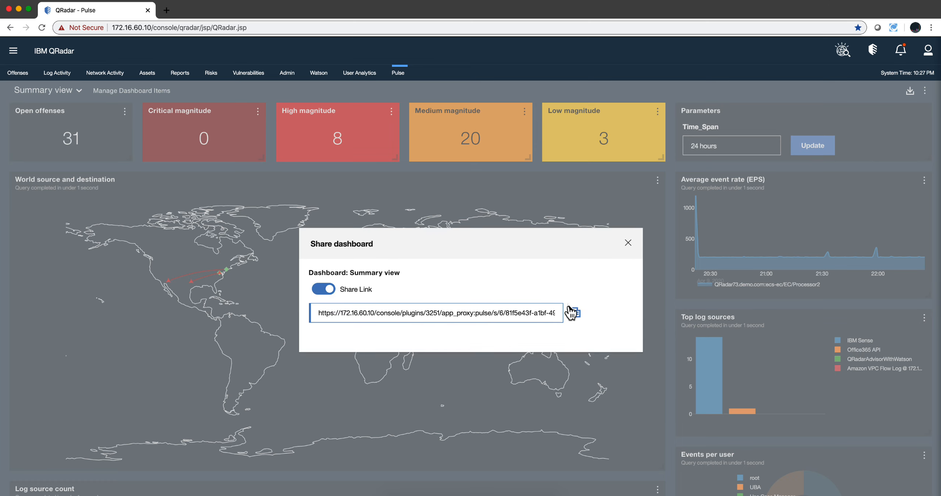
click(577, 318)
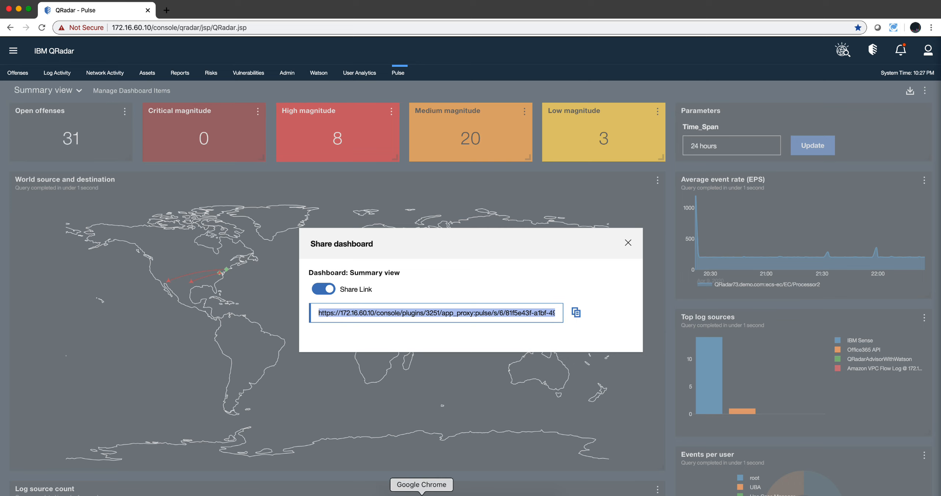
Switch to the incognito window, open the copied Summary view share link, and check its options menu.
right_click(422, 494)
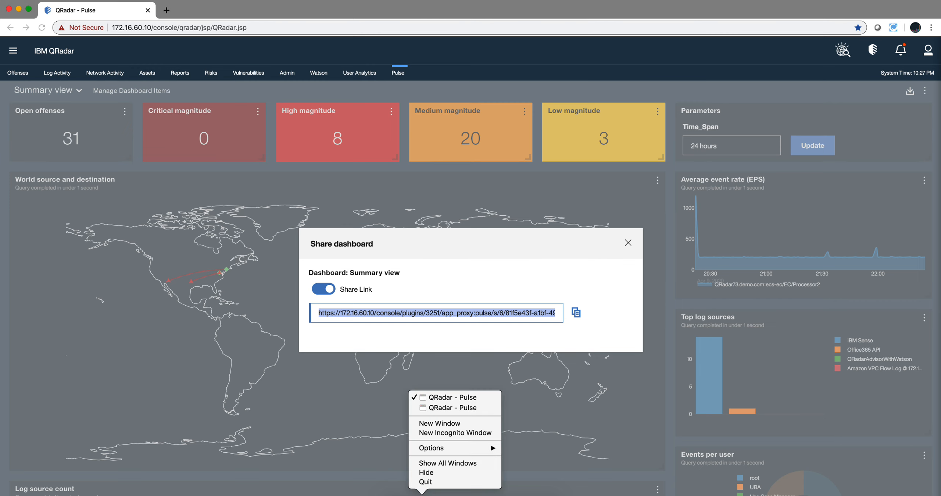
click(435, 408)
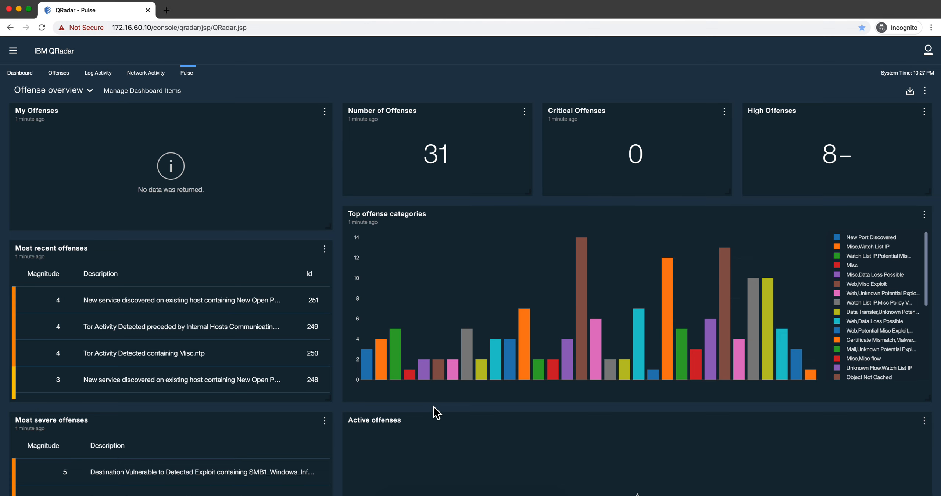
click(194, 25)
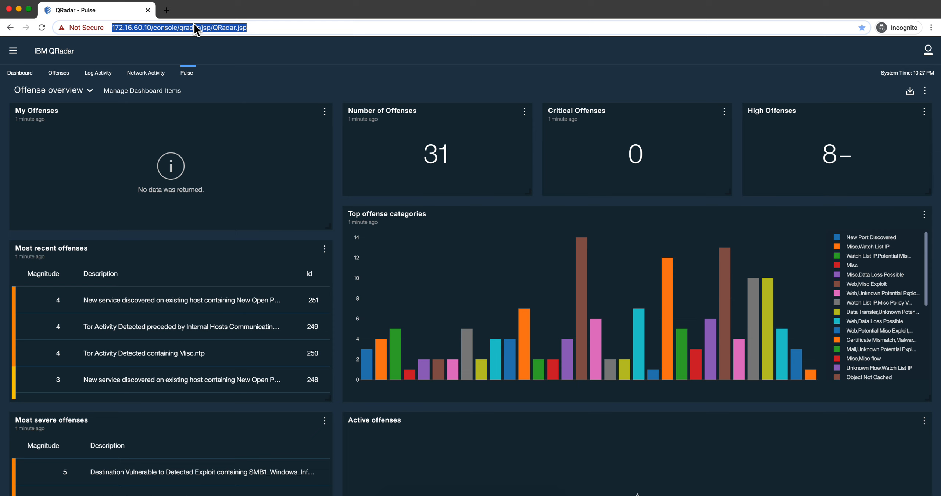
key(super+v)
key(Return)
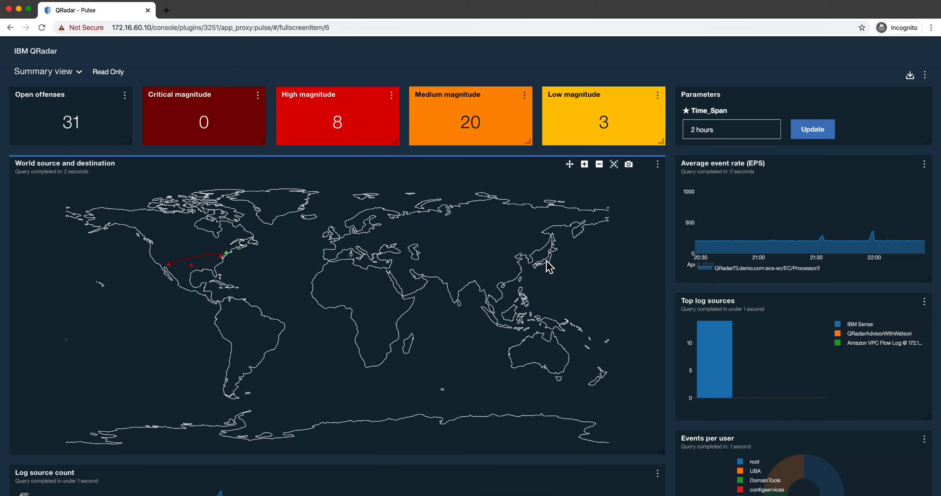
click(925, 78)
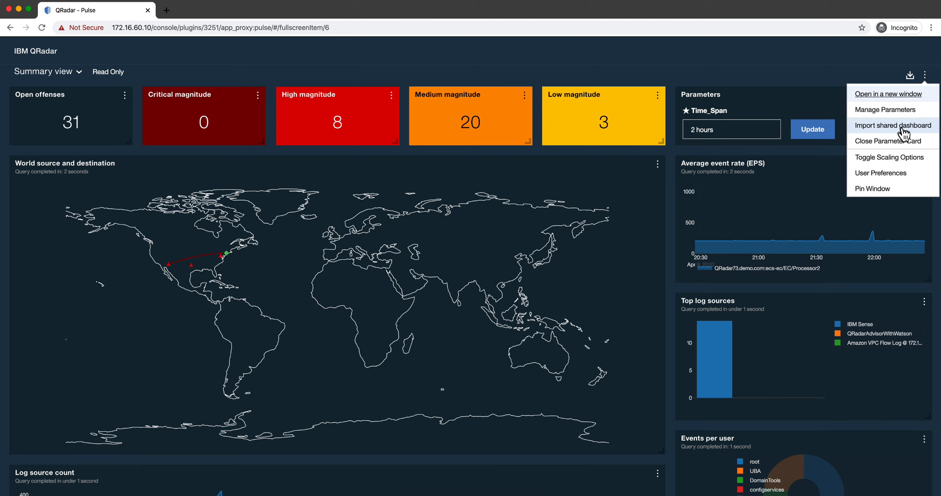
click(876, 69)
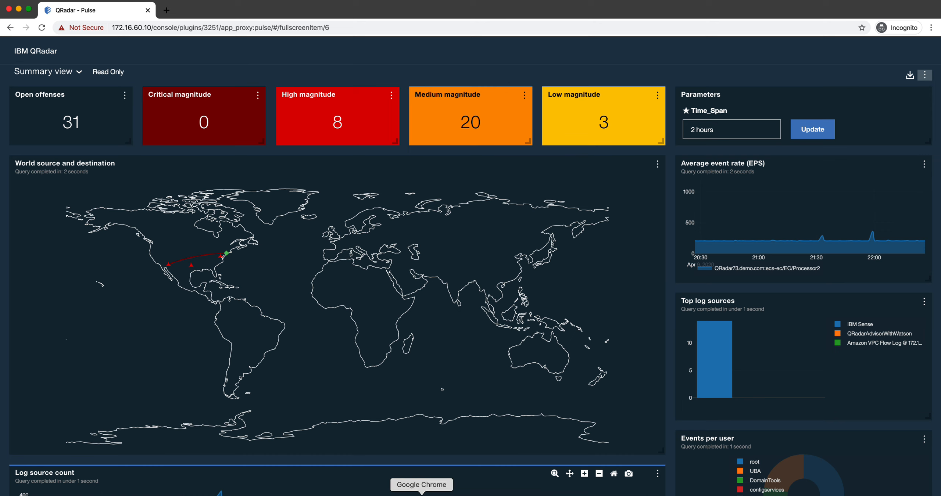
Return to the admin window, close the Share dashboard dialog, and check the Summary view's sharing status in the dashboard list.
right_click(422, 495)
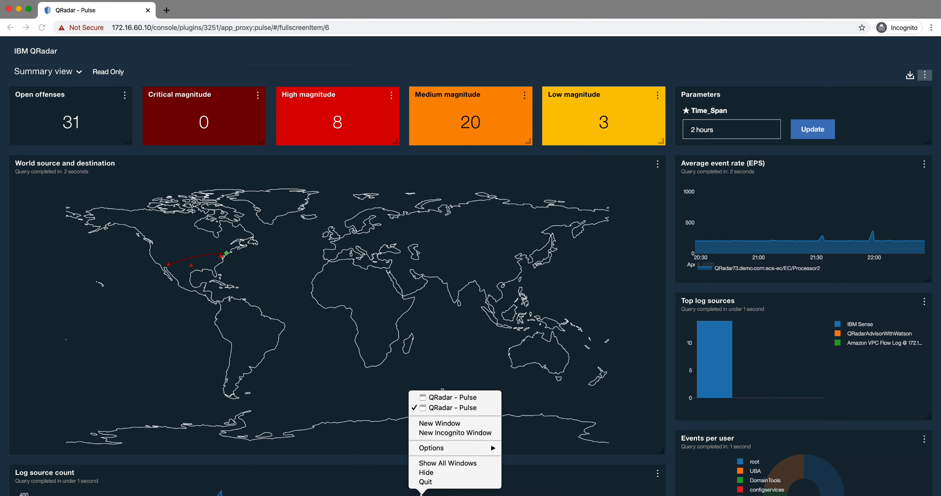
click(441, 397)
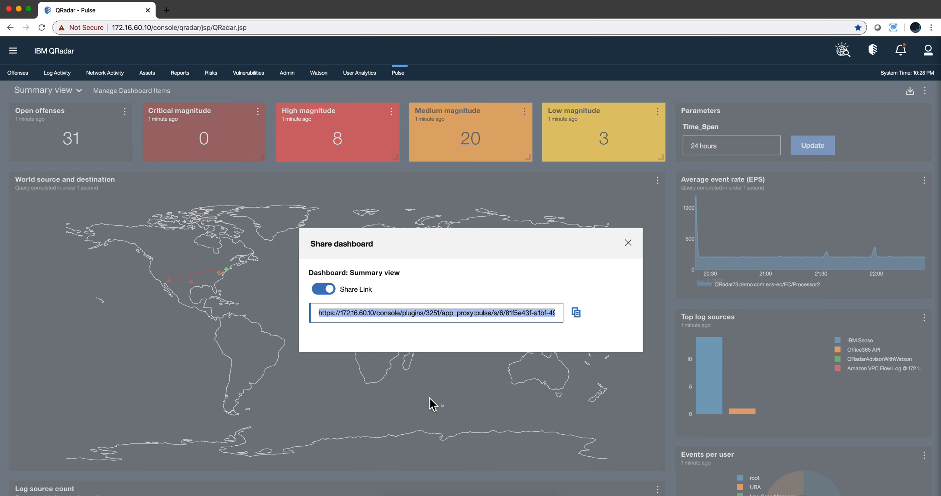
click(628, 243)
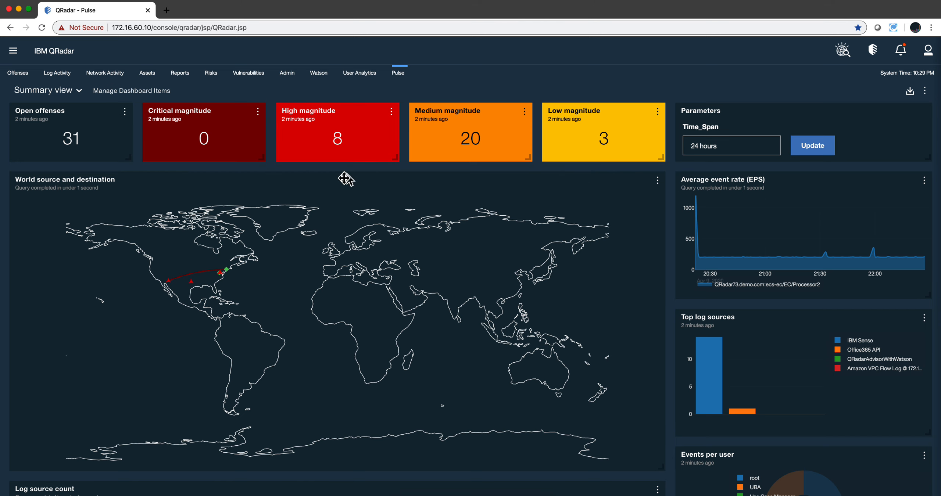
click(70, 96)
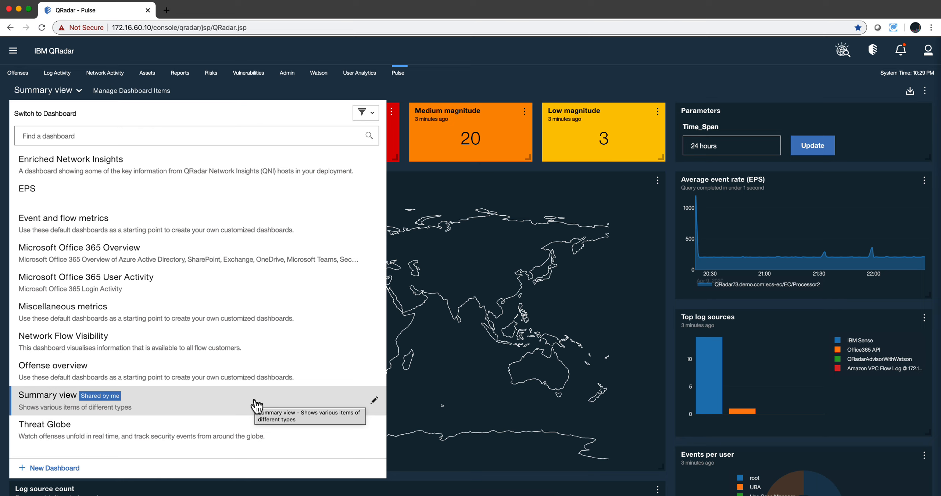
click(441, 359)
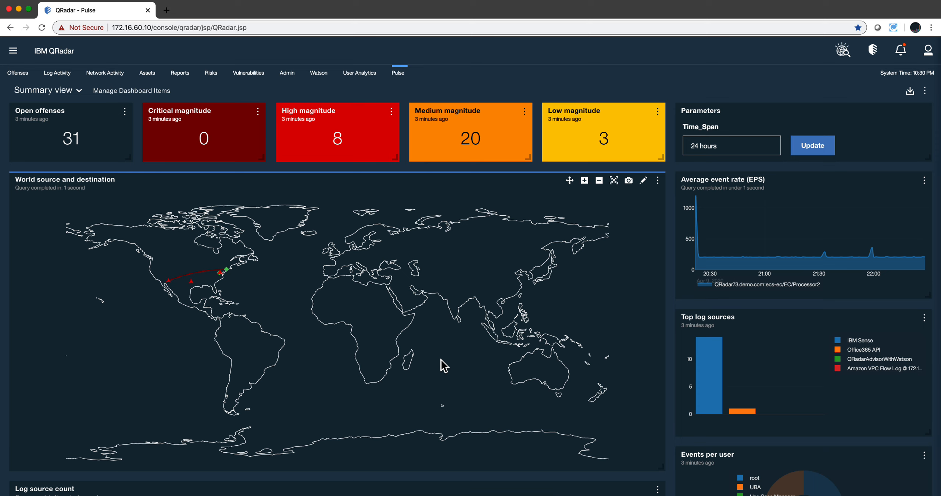
Open the World source and destination widget in a new window, then close that window.
click(658, 184)
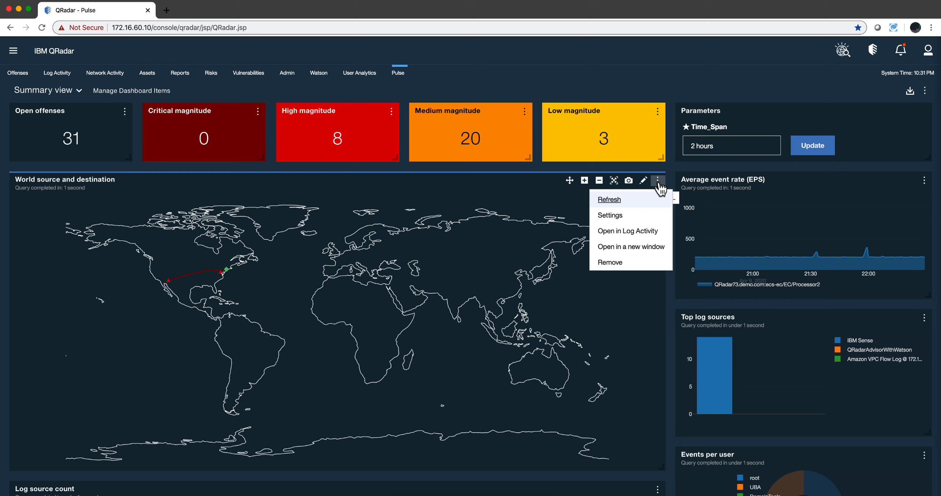
click(636, 251)
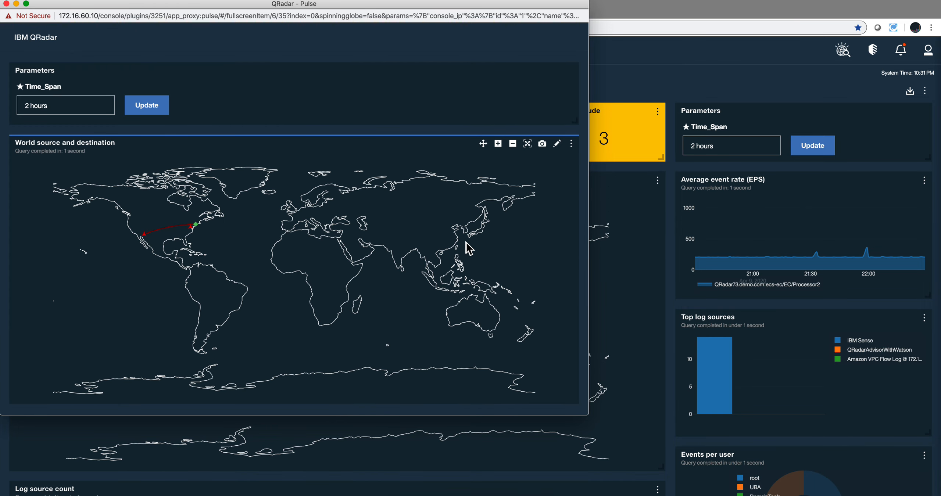
click(6, 3)
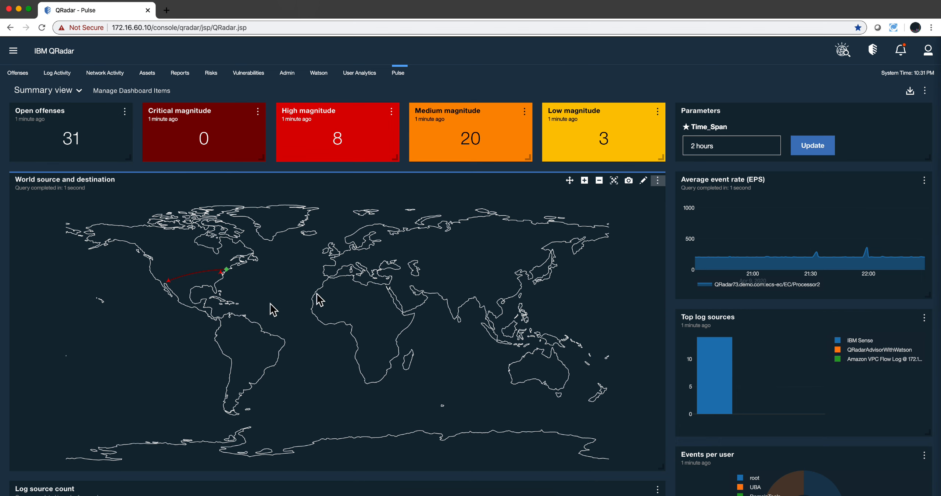
Zoom in and out on the World source and destination map.
scroll(546, 253, down, 3)
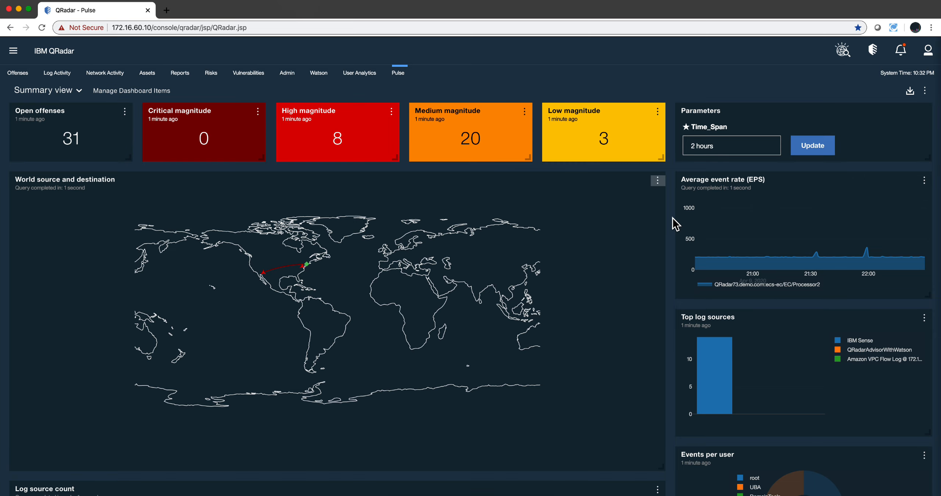
scroll(672, 218, down, 3)
scroll(673, 221, up, 3)
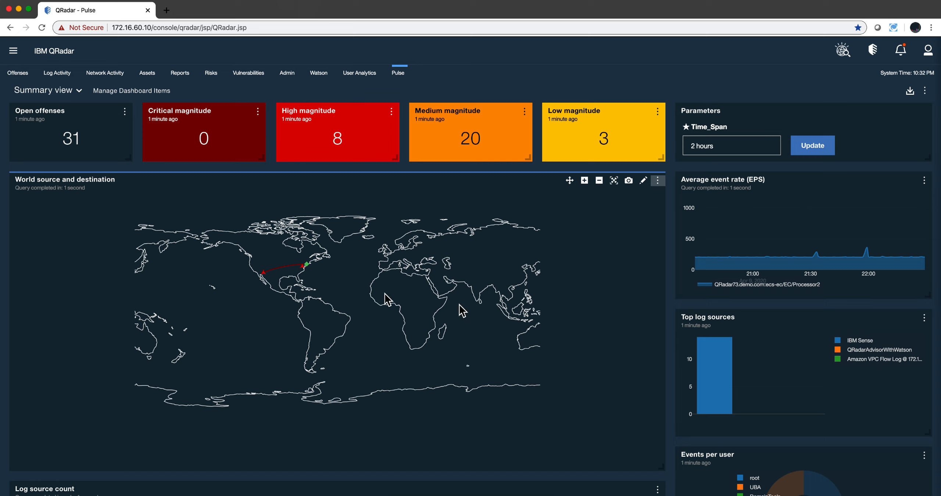
mouse_move(298, 262)
scroll(351, 276, up, 1)
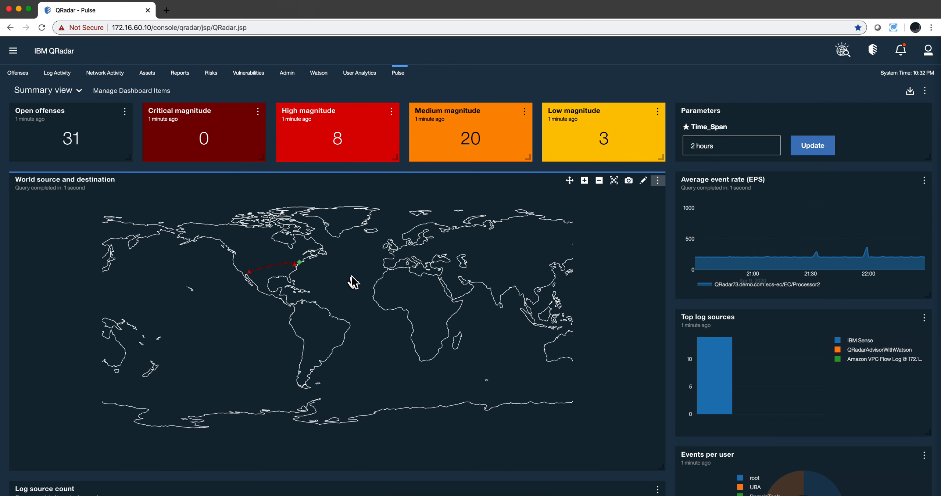